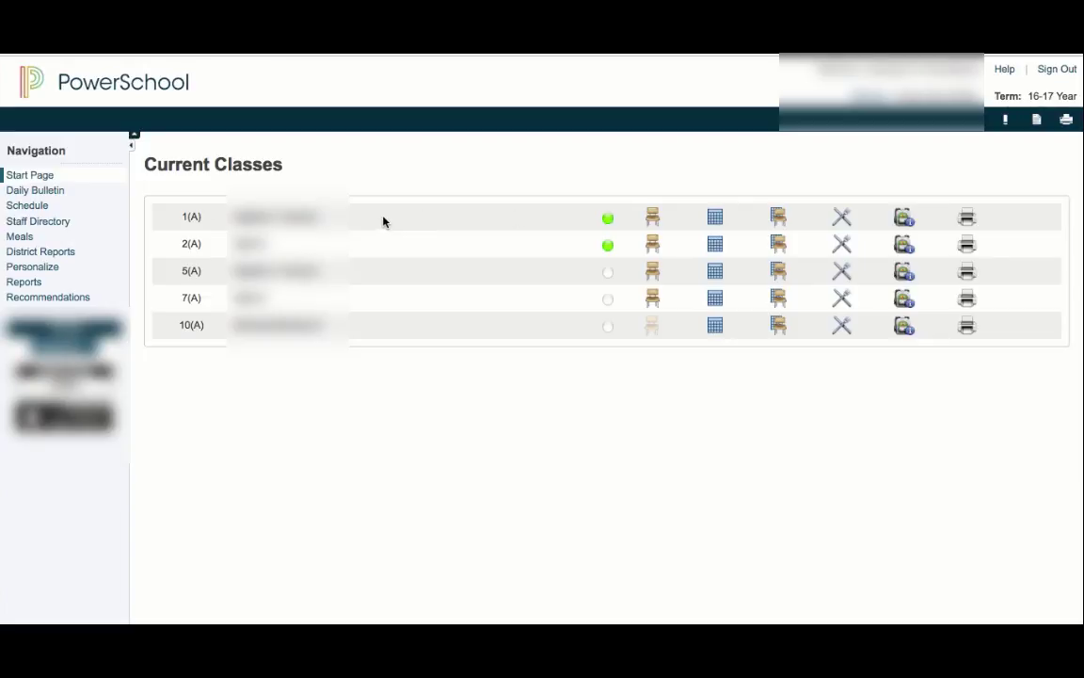
- Open the seating chart for the 1(A) class and prepopulate its blank default layout with the students
{"action": "left_click", "coordinate": [779, 218]}
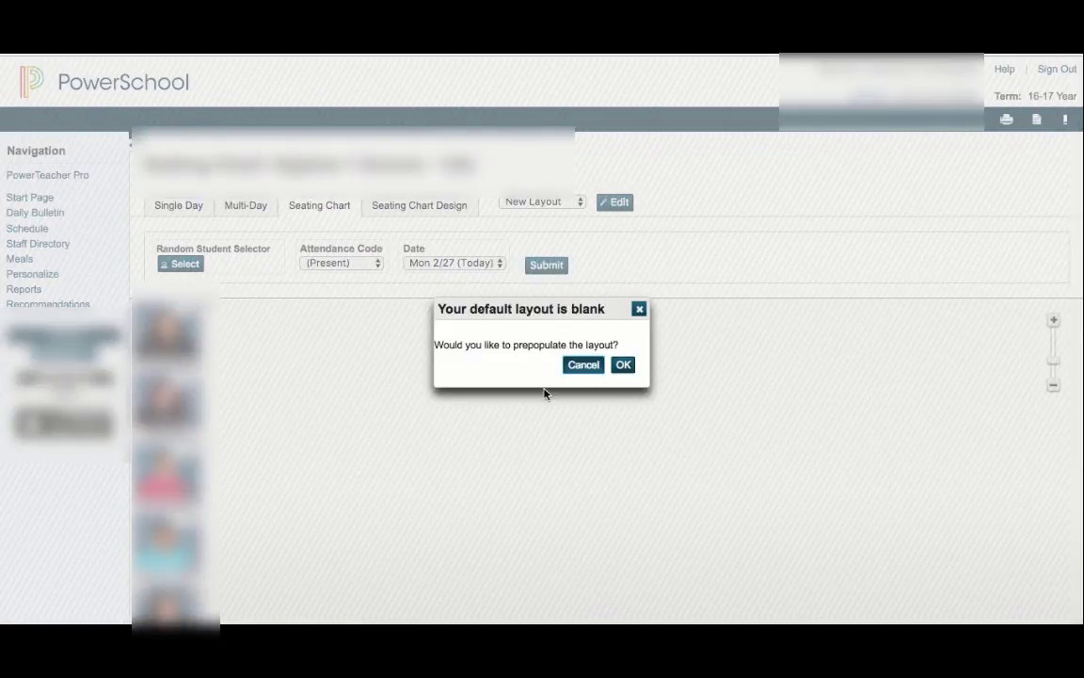
{"action": "left_click", "coordinate": [623, 366]}
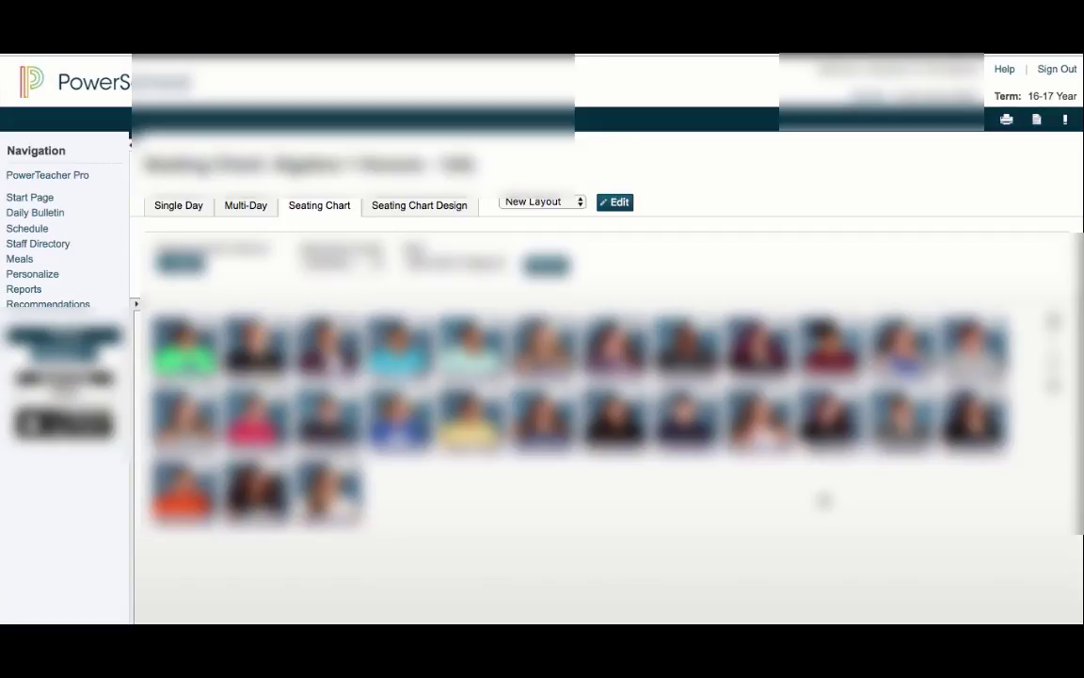
{"action": "scroll", "coordinate": [747, 525], "scroll_direction": "down", "scroll_amount": 1}
{"action": "scroll", "coordinate": [746, 524], "scroll_direction": "down", "scroll_amount": 3}
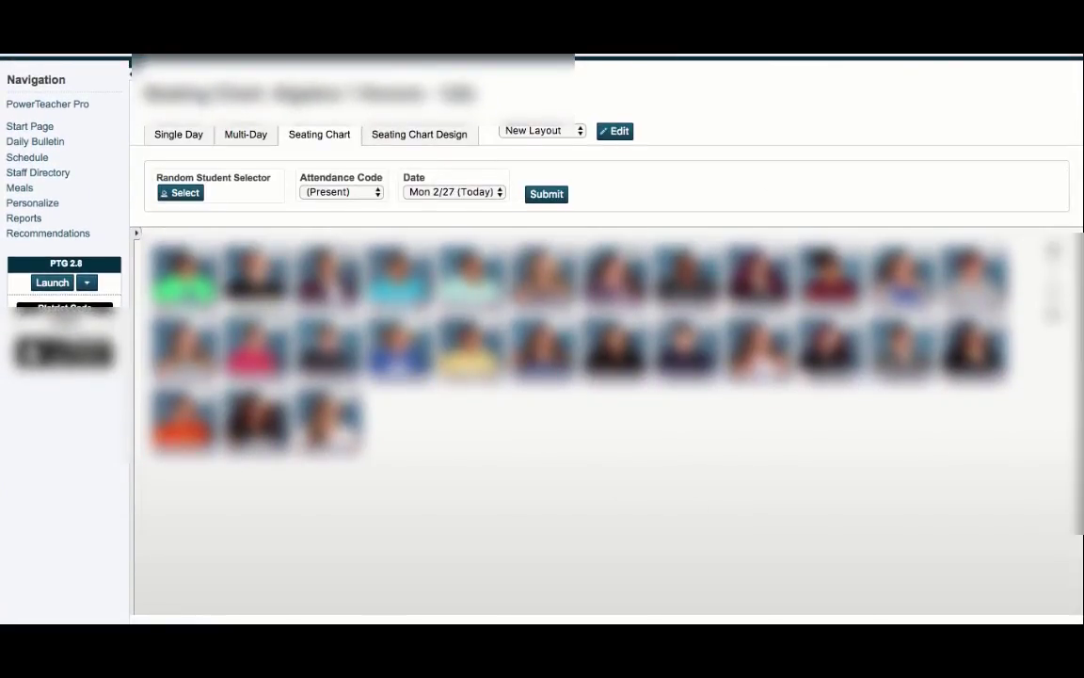
- In the seating chart design, add a block of empty seats with five rows of five desks
{"action": "left_click", "coordinate": [414, 143]}
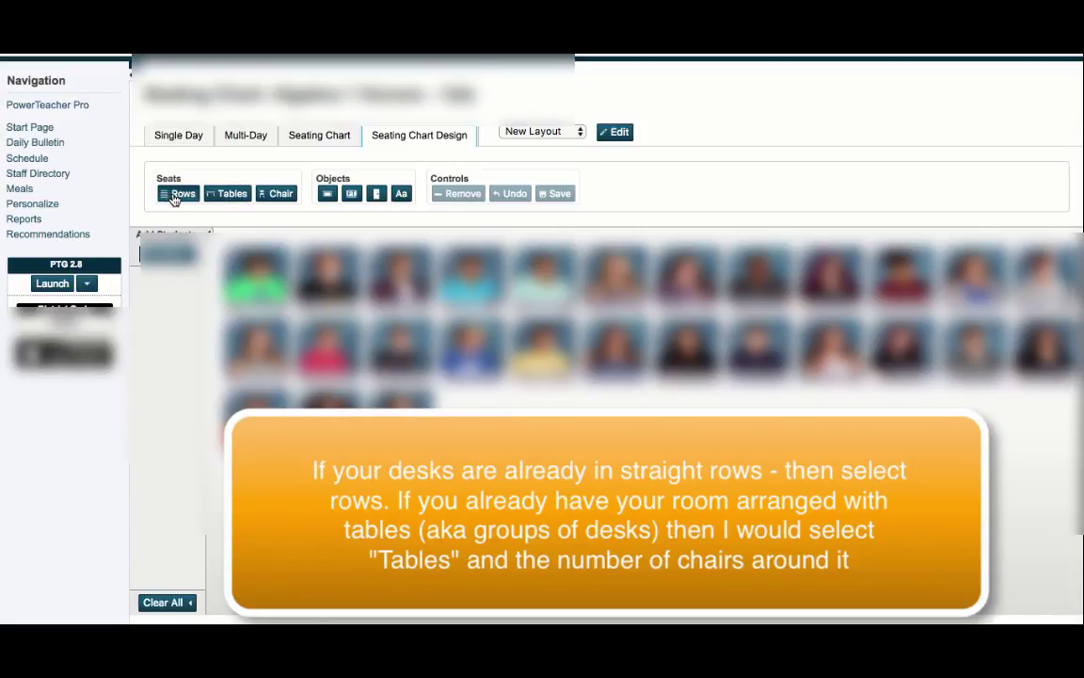
{"action": "left_click", "coordinate": [178, 194]}
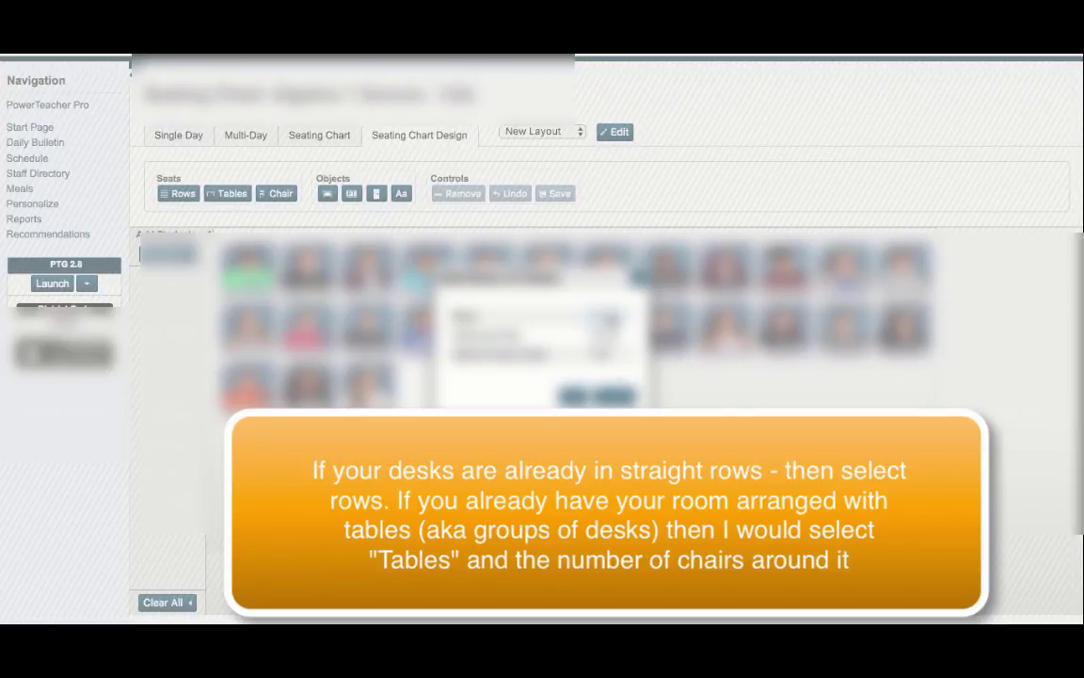
{"action": "left_click", "coordinate": [608, 318]}
{"action": "left_click", "coordinate": [604, 333]}
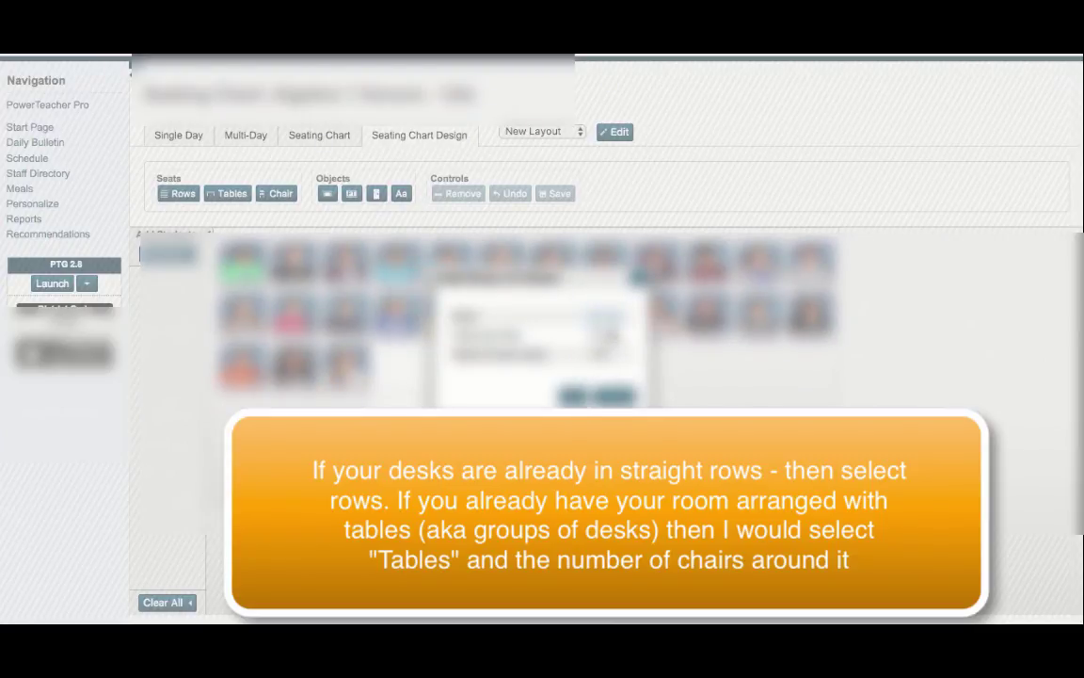
{"action": "left_click", "coordinate": [612, 336]}
{"action": "left_click", "coordinate": [607, 354]}
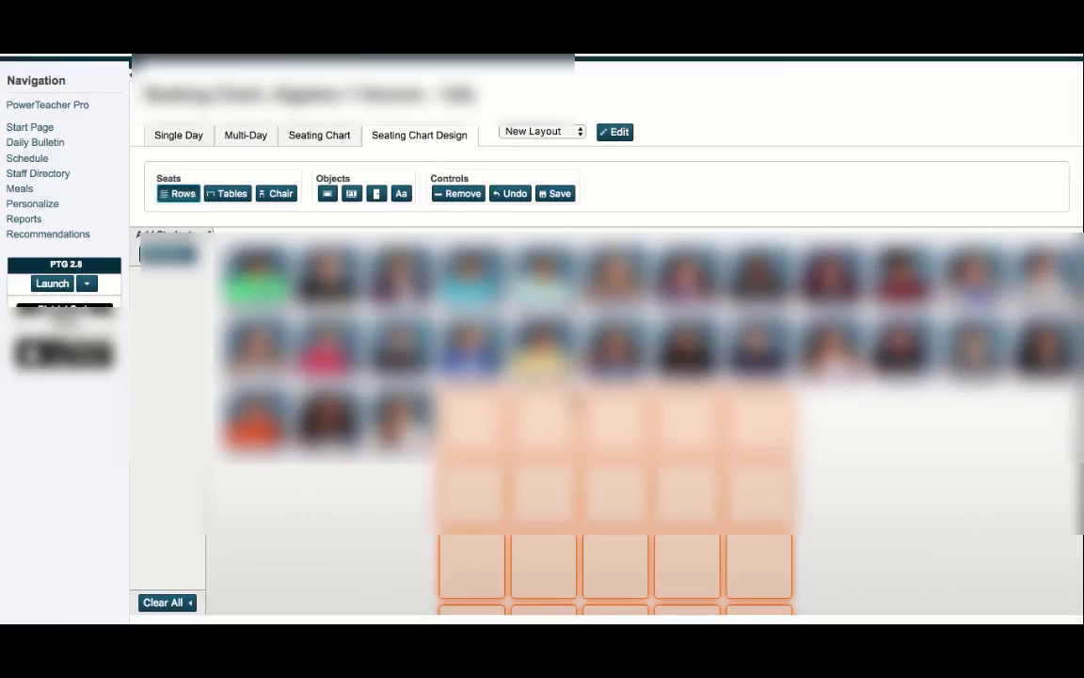
- Take the prepopulated students off the chart and return them to the list of students to add
{"action": "left_click_drag", "start_coordinate": [399, 419], "coordinate": [167, 367]}
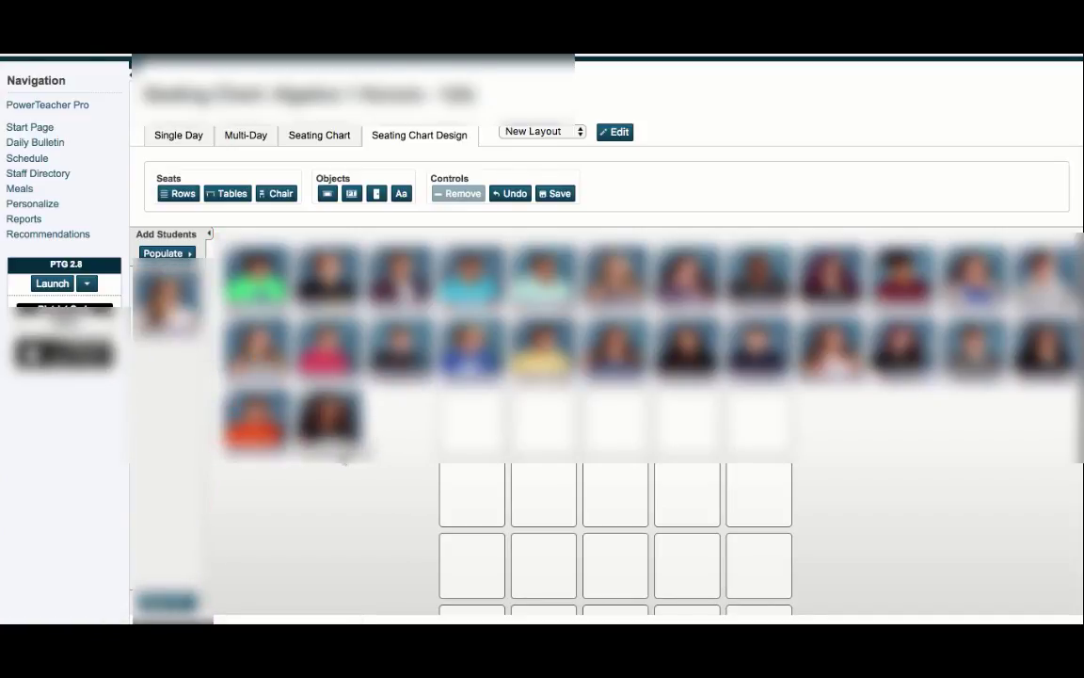
{"action": "left_click_drag", "start_coordinate": [303, 437], "coordinate": [151, 383]}
{"action": "left_click_drag", "start_coordinate": [243, 429], "coordinate": [123, 437]}
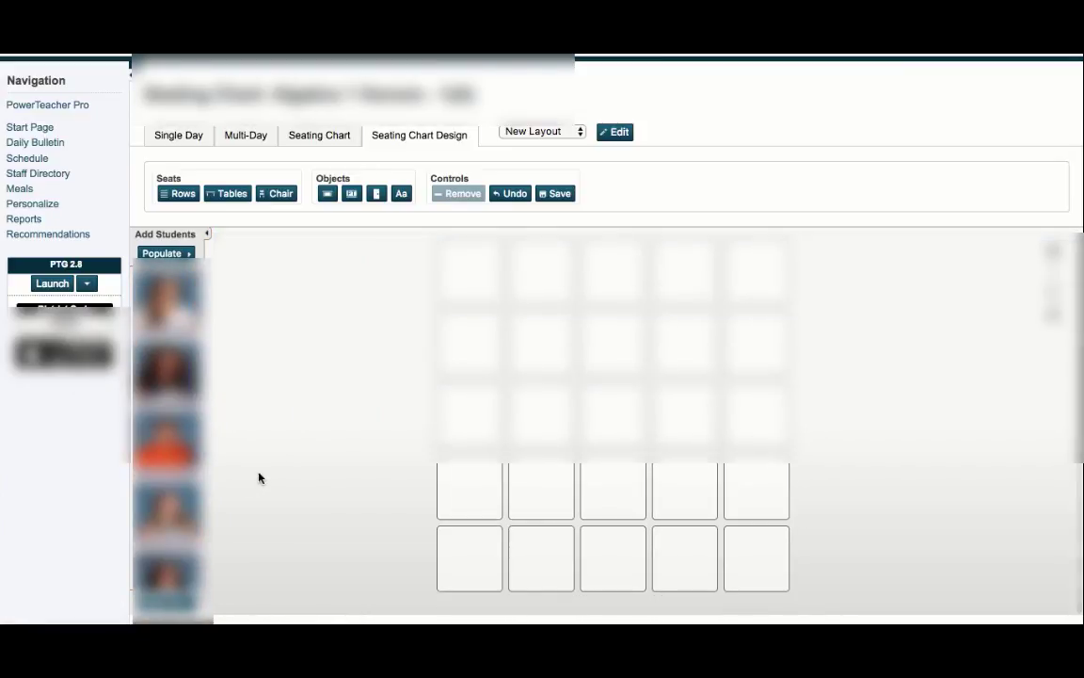
- Populate the empty seats with the listed students, sorted randomly
{"action": "scroll", "coordinate": [281, 462], "scroll_direction": "up", "scroll_amount": 3}
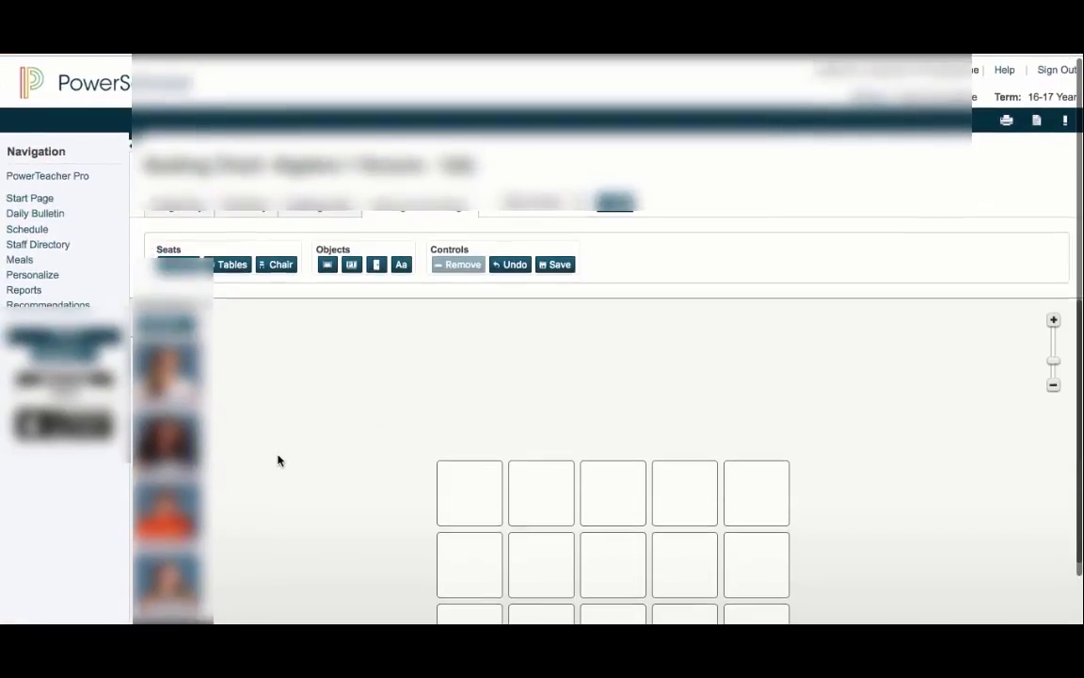
{"action": "scroll", "coordinate": [279, 458], "scroll_direction": "down", "scroll_amount": 4}
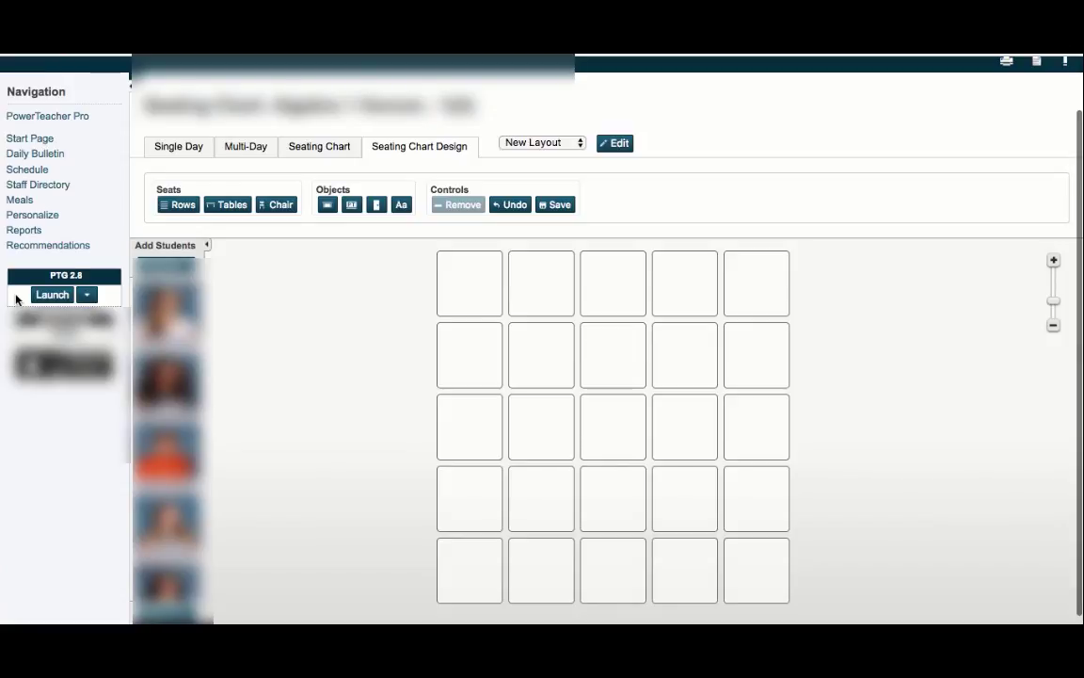
{"action": "left_click", "coordinate": [171, 246]}
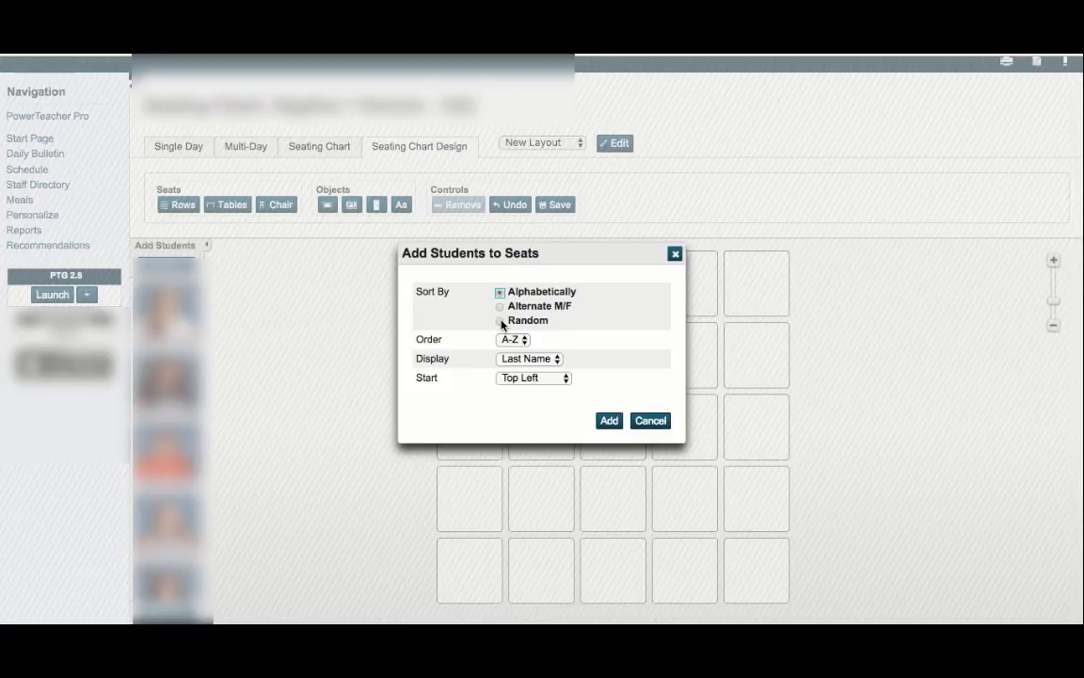
{"action": "left_click", "coordinate": [500, 321]}
{"action": "left_click", "coordinate": [608, 420]}
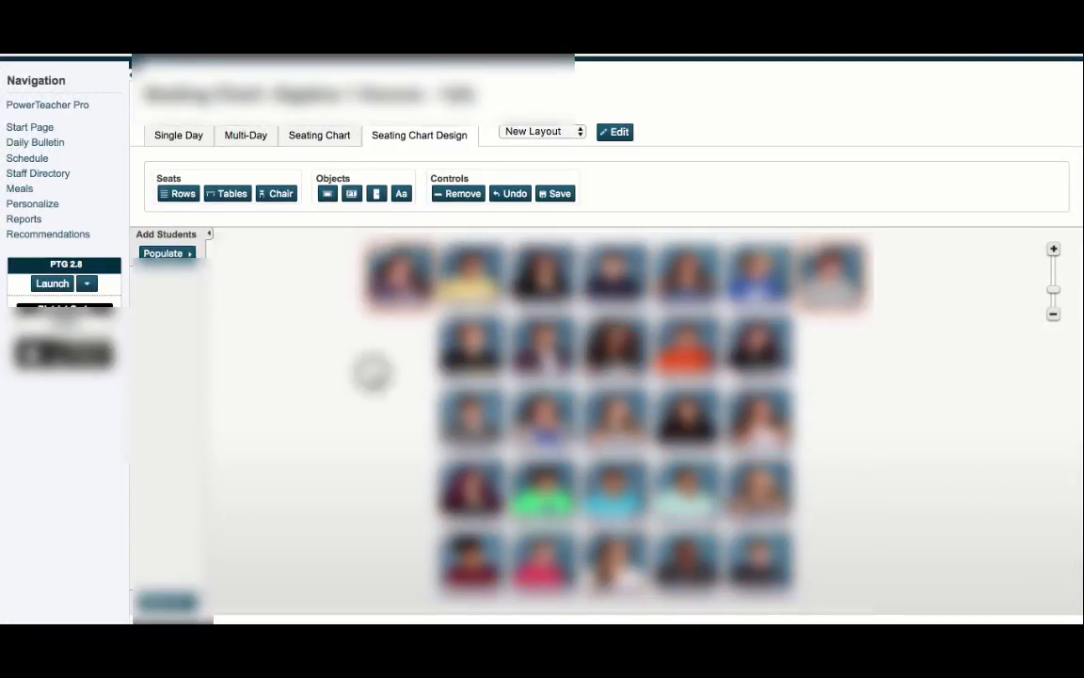
{"action": "left_click", "coordinate": [372, 372]}
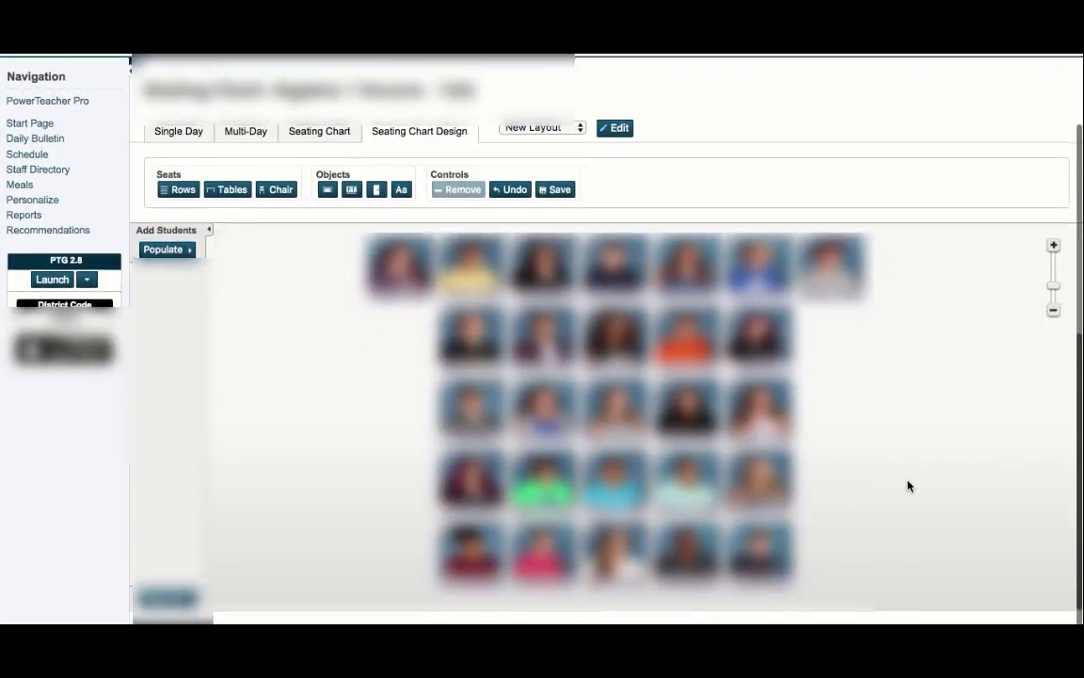
- Add a text label reading "Fire escape window" and place it to the right of the student seats
{"action": "left_click", "coordinate": [1054, 314]}
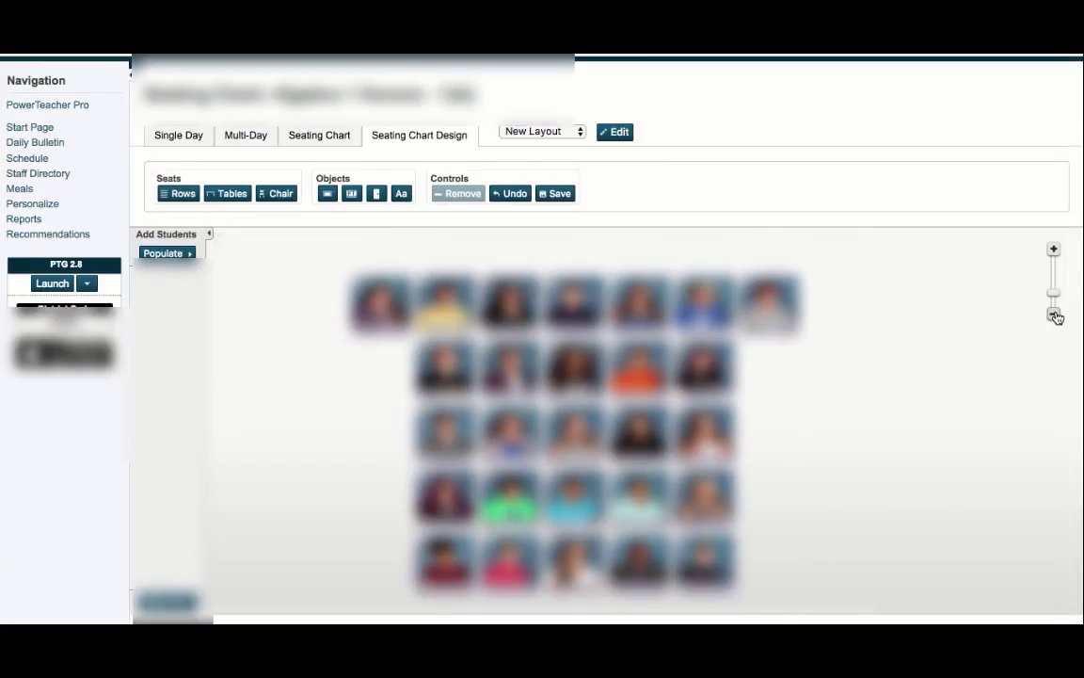
{"action": "left_click", "coordinate": [399, 197]}
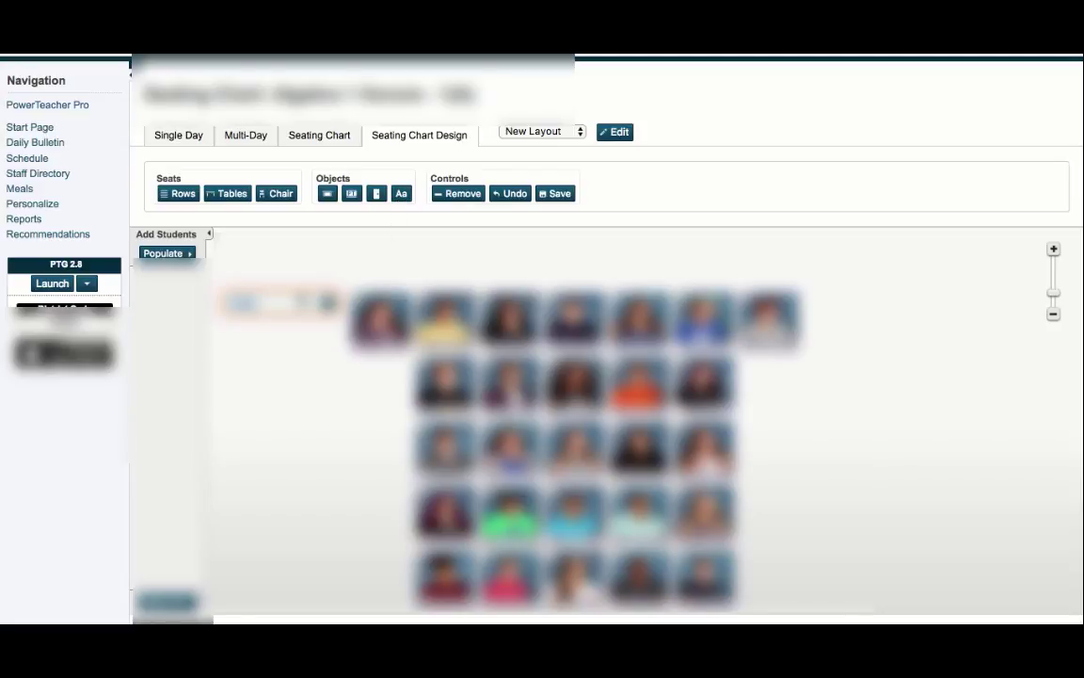
{"action": "key", "text": "BackSpace"}
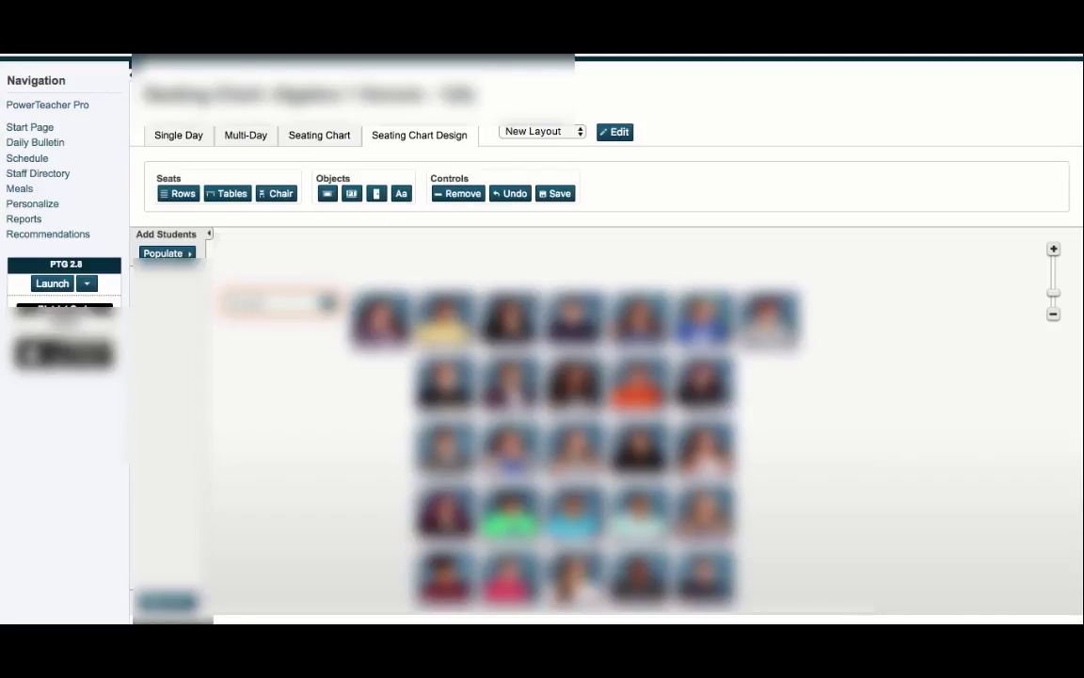
{"action": "type", "text": "..."}
{"action": "key", "text": "Return"}
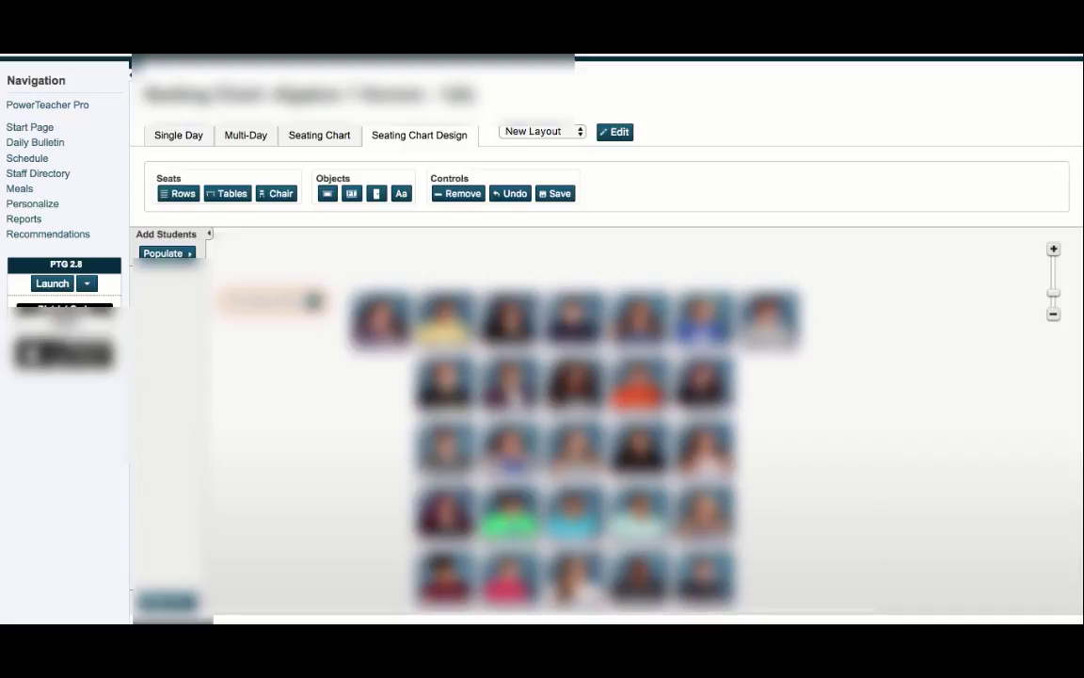
{"action": "left_click", "coordinate": [320, 329]}
{"action": "left_click_drag", "start_coordinate": [261, 303], "coordinate": [984, 411]}
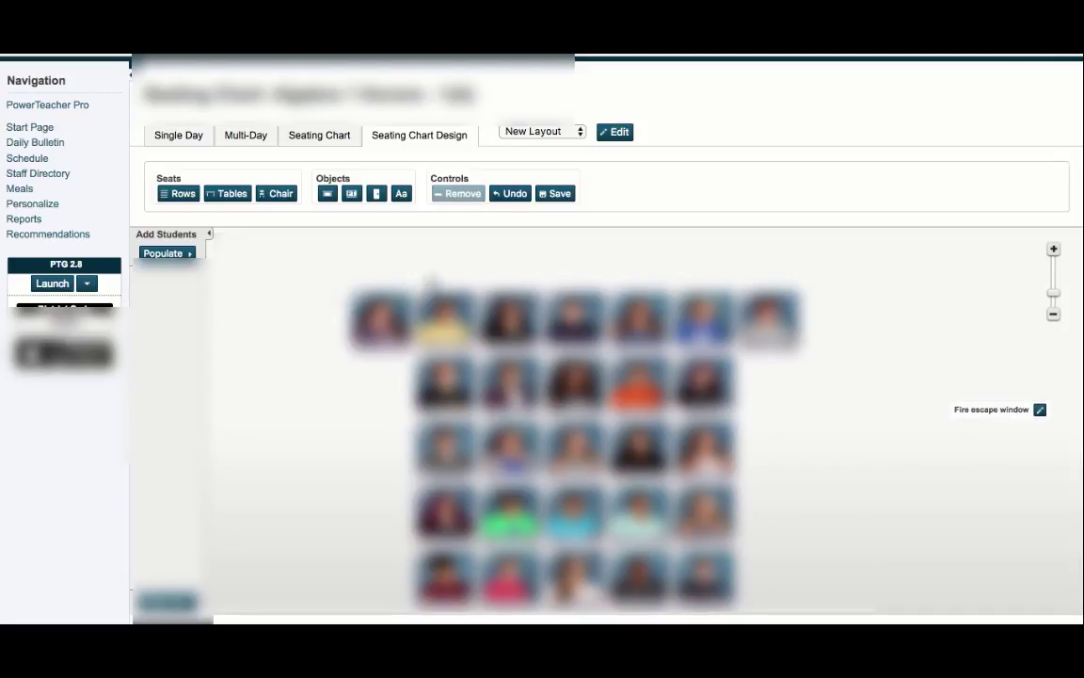
- Move four students' desks from the block into a two-by-two group at the chart's upper left
{"action": "left_click_drag", "start_coordinate": [381, 318], "coordinate": [268, 294]}
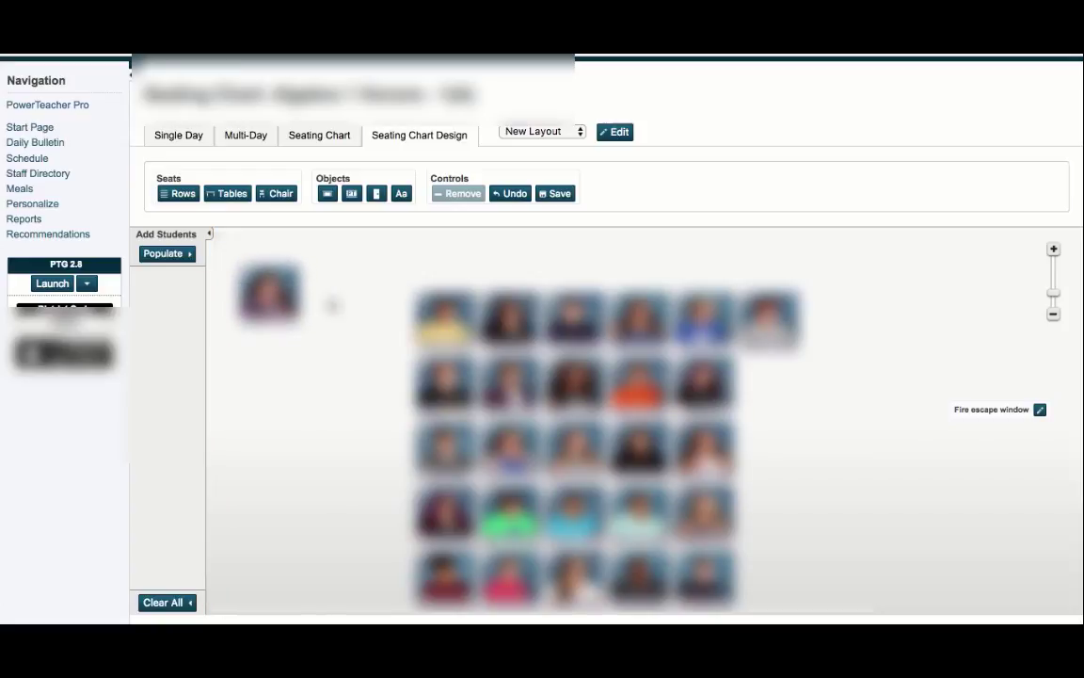
{"action": "left_click_drag", "start_coordinate": [442, 318], "coordinate": [331, 294]}
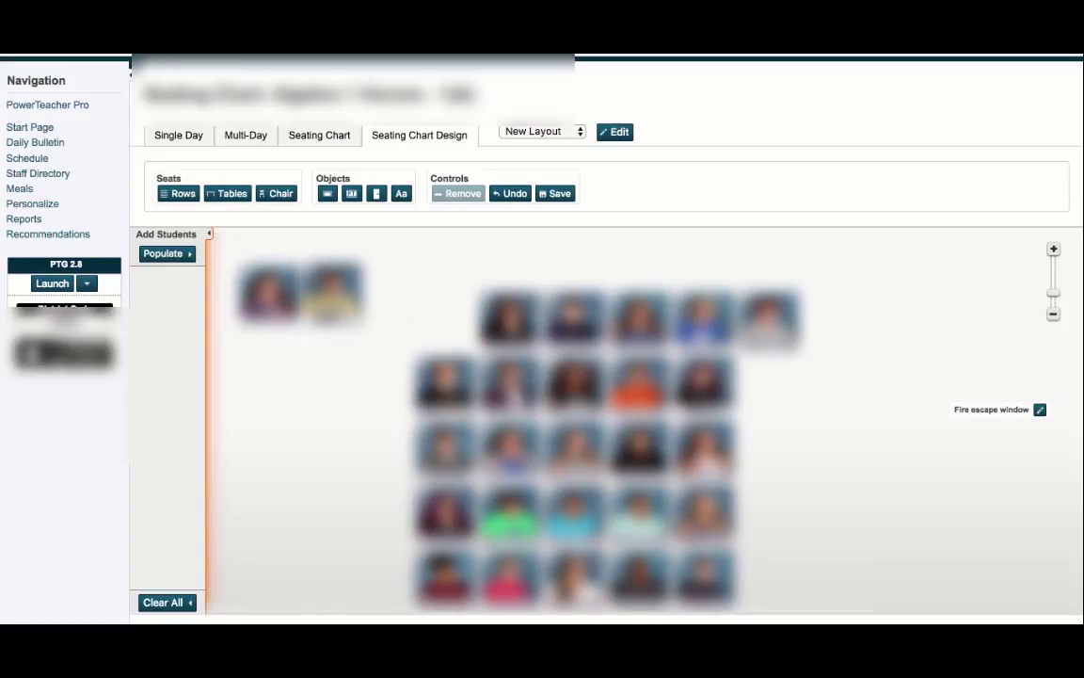
{"action": "left_click_drag", "start_coordinate": [444, 381], "coordinate": [264, 349]}
{"action": "left_click_drag", "start_coordinate": [509, 318], "coordinate": [328, 355]}
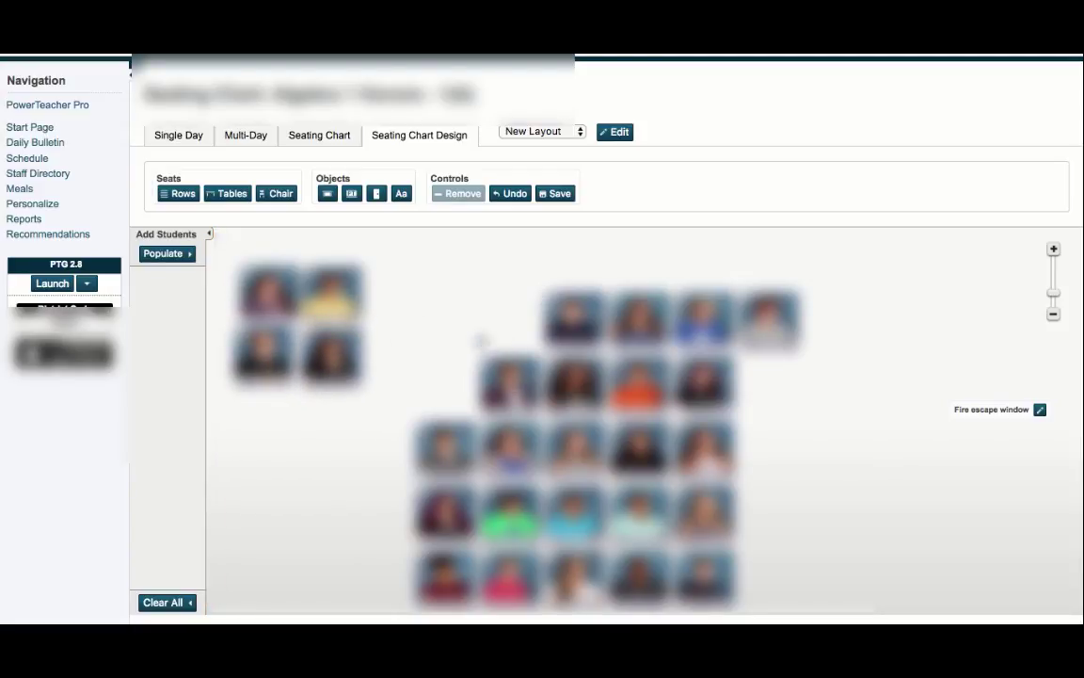
- Move three more students' desks together as a second group beside the first one
{"action": "left_click_drag", "start_coordinate": [560, 325], "coordinate": [499, 292]}
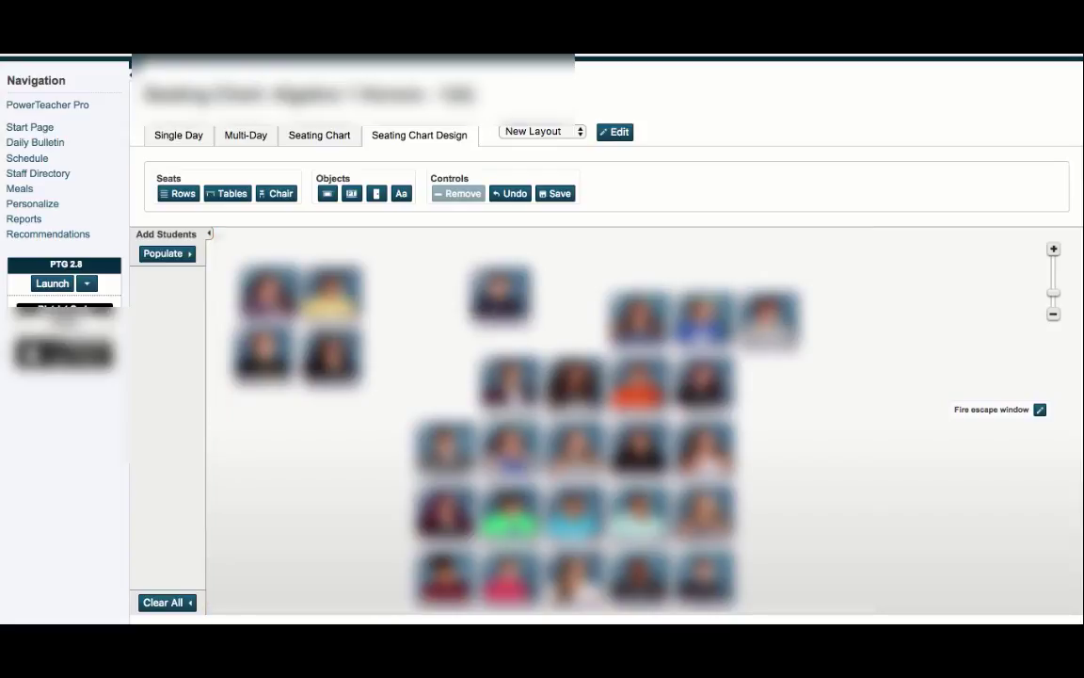
{"action": "left_click_drag", "start_coordinate": [508, 381], "coordinate": [498, 358]}
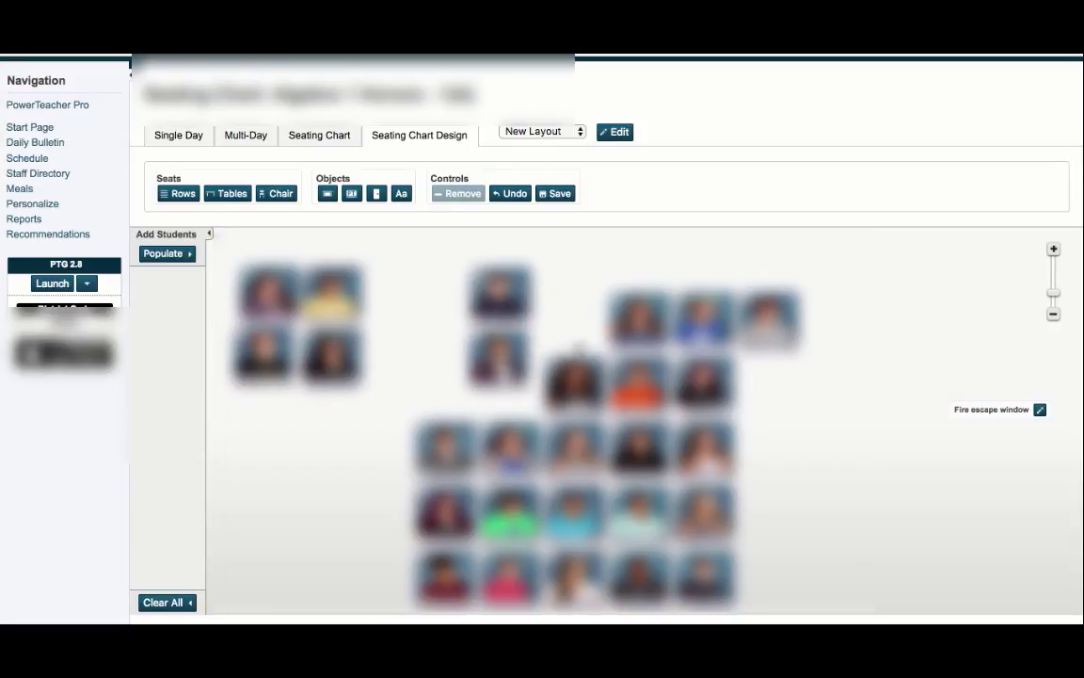
{"action": "left_click_drag", "start_coordinate": [638, 318], "coordinate": [565, 291]}
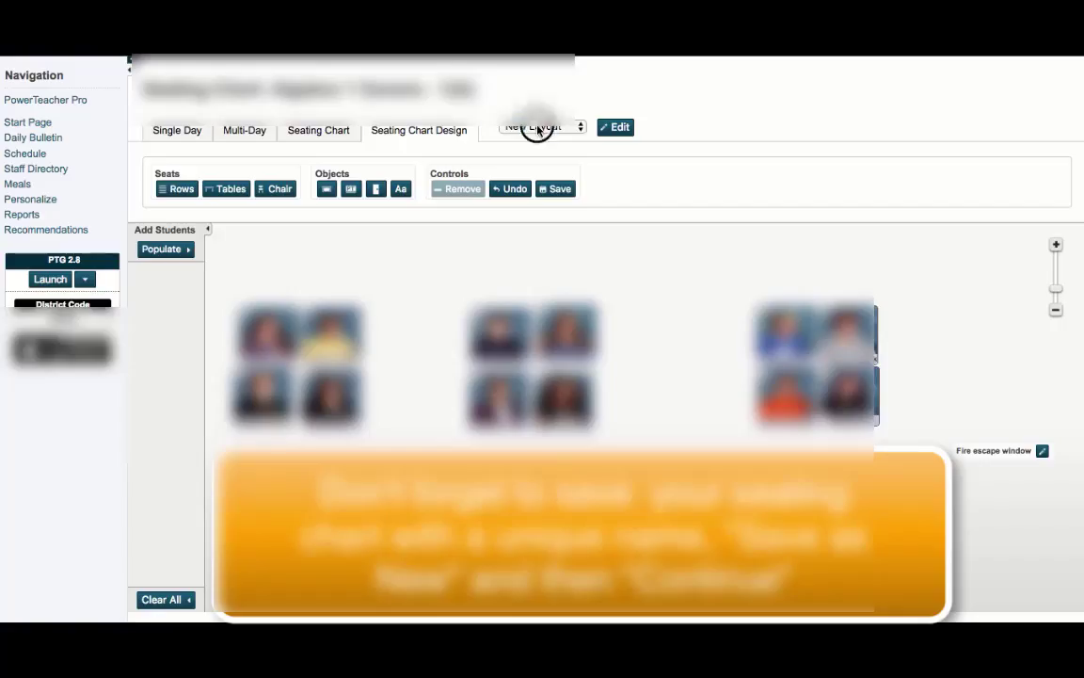
- Name the layout "Kagan groups" and save it as a new layout
{"action": "left_click", "coordinate": [537, 130]}
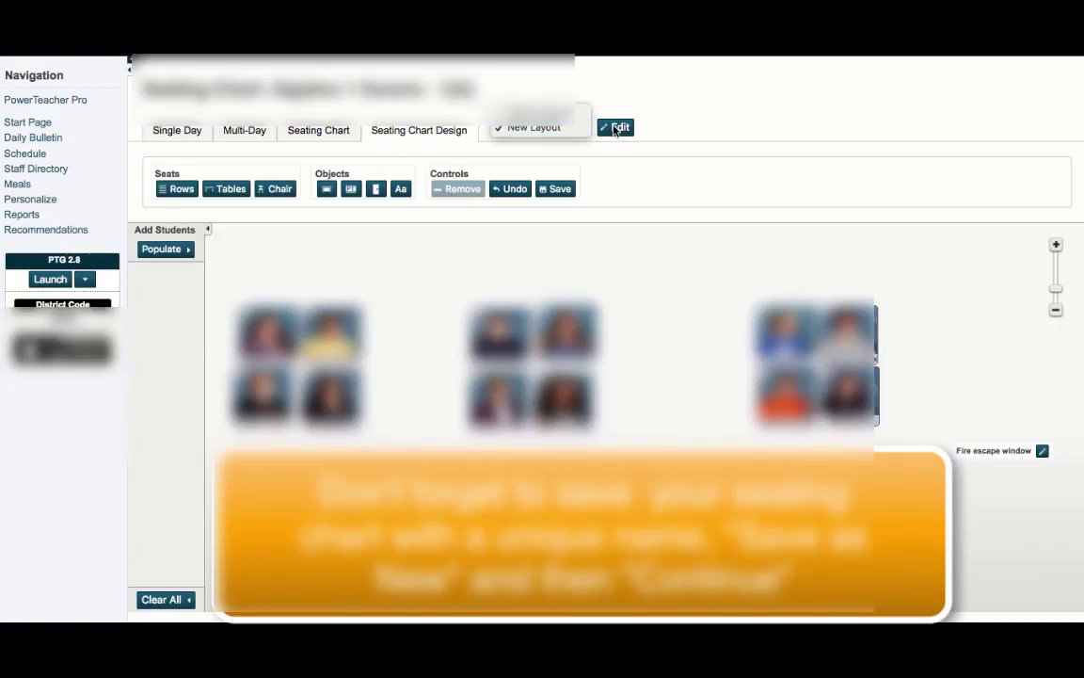
{"action": "left_click", "coordinate": [541, 126]}
{"action": "left_click", "coordinate": [616, 128]}
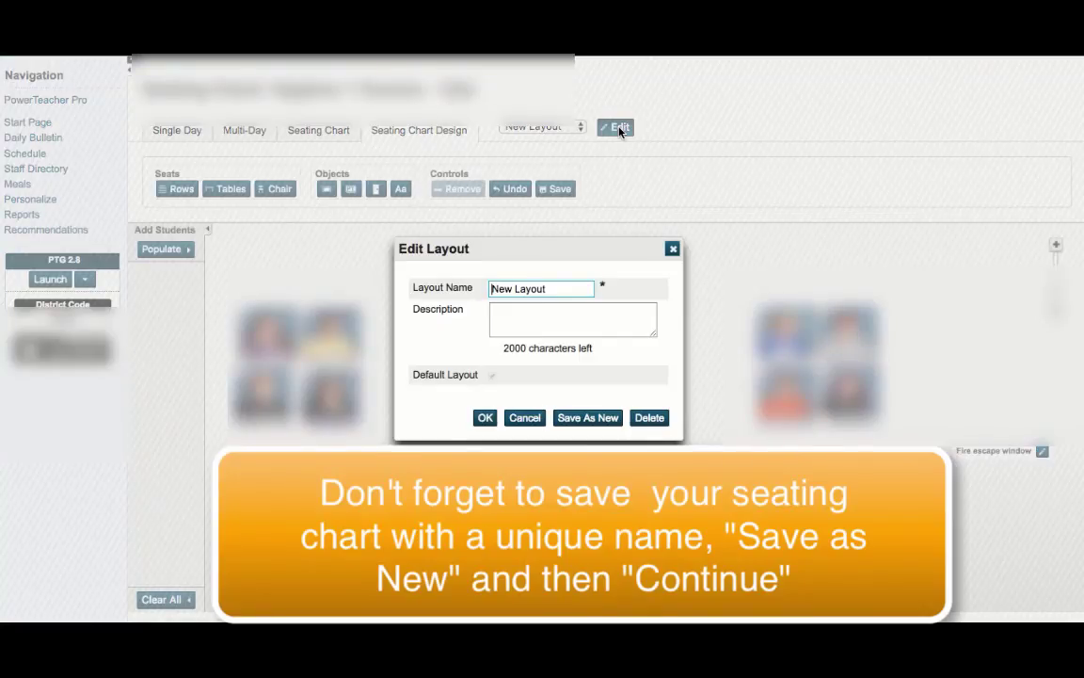
{"action": "triple_click", "coordinate": [559, 289]}
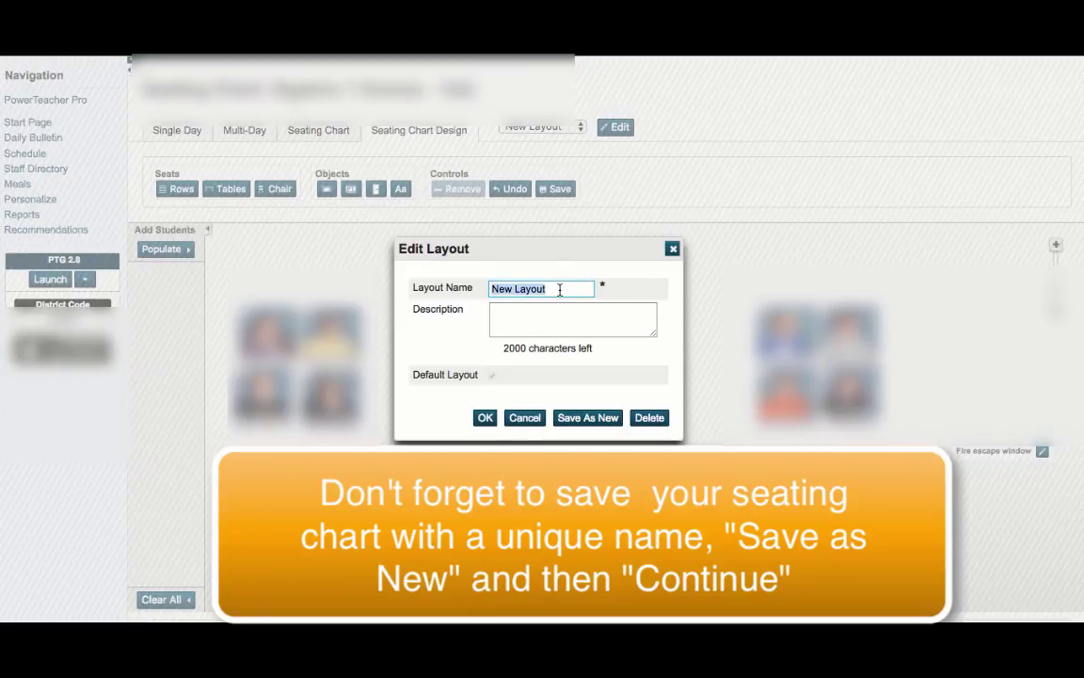
{"action": "type", "text": "Kag"}
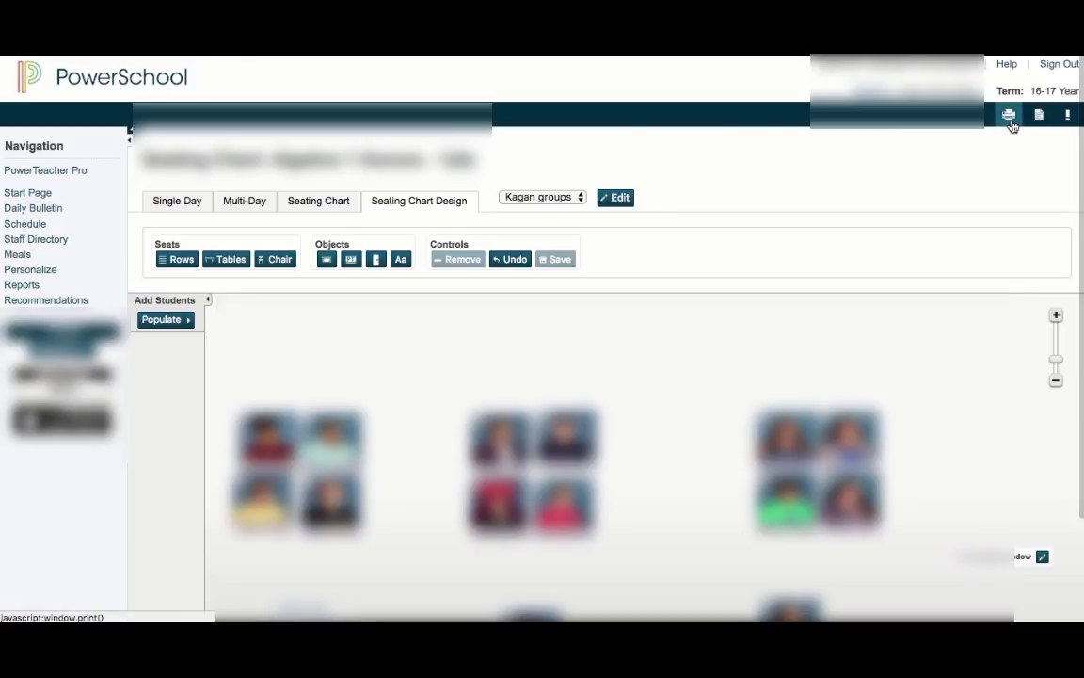
- Open the print preview of the seating chart and change the page orientation
{"action": "left_click", "coordinate": [1010, 117]}
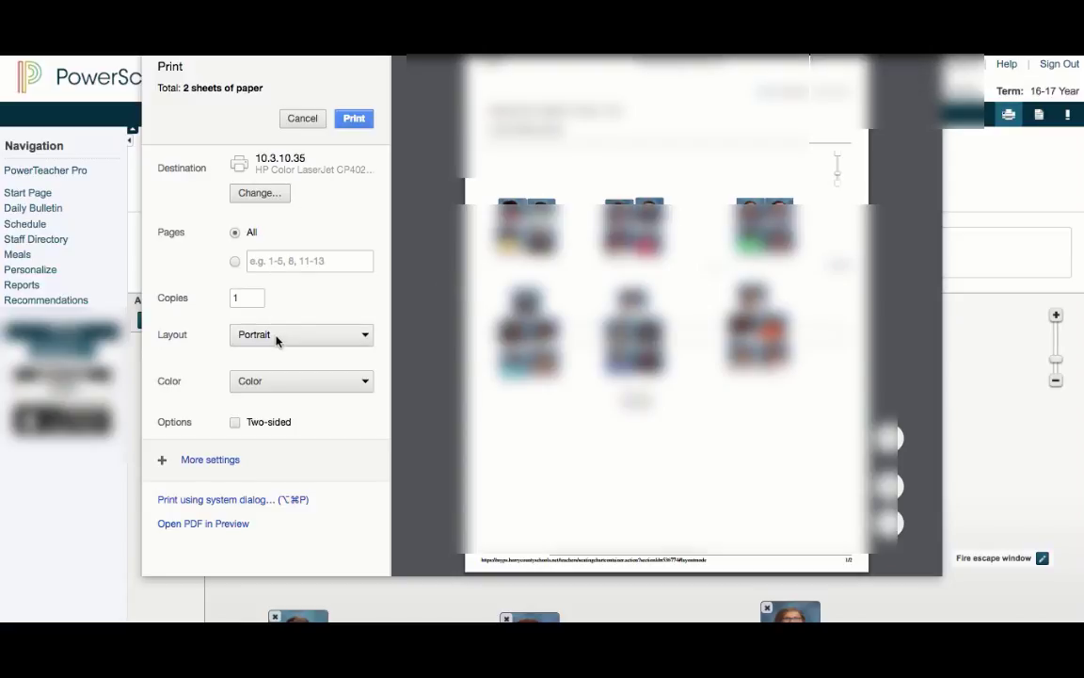
{"action": "left_click", "coordinate": [278, 337]}
{"action": "left_click", "coordinate": [274, 349]}
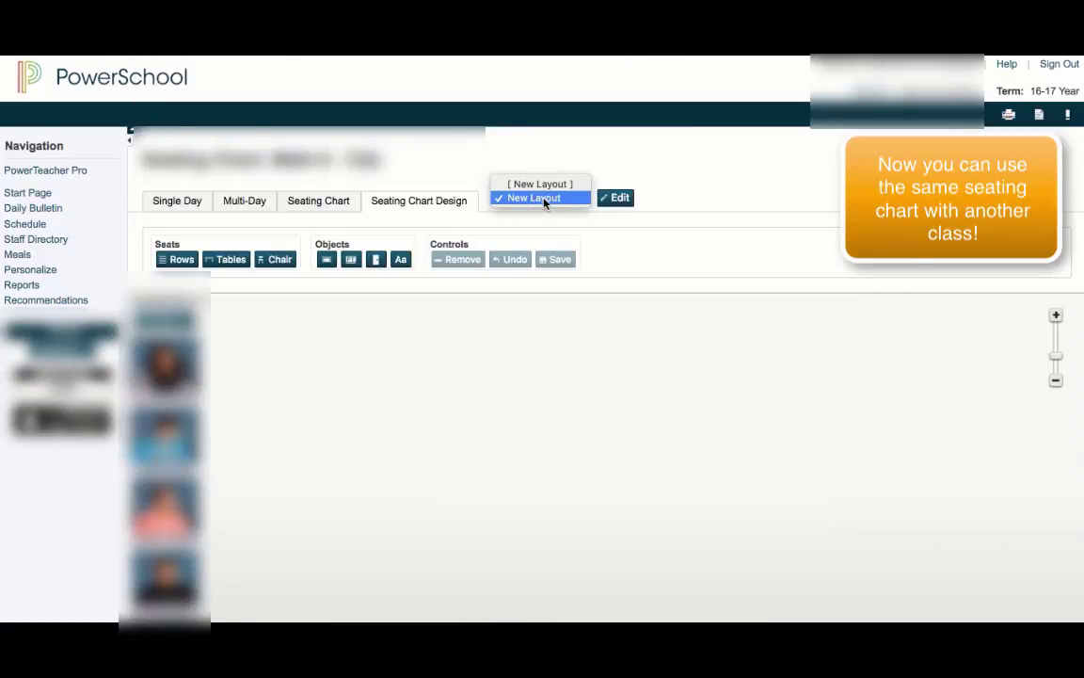
- Create "New Layout 2" for the other class from the pre-existing "Kagan groups" layout, listed under Semester 1
{"action": "left_click", "coordinate": [539, 184]}
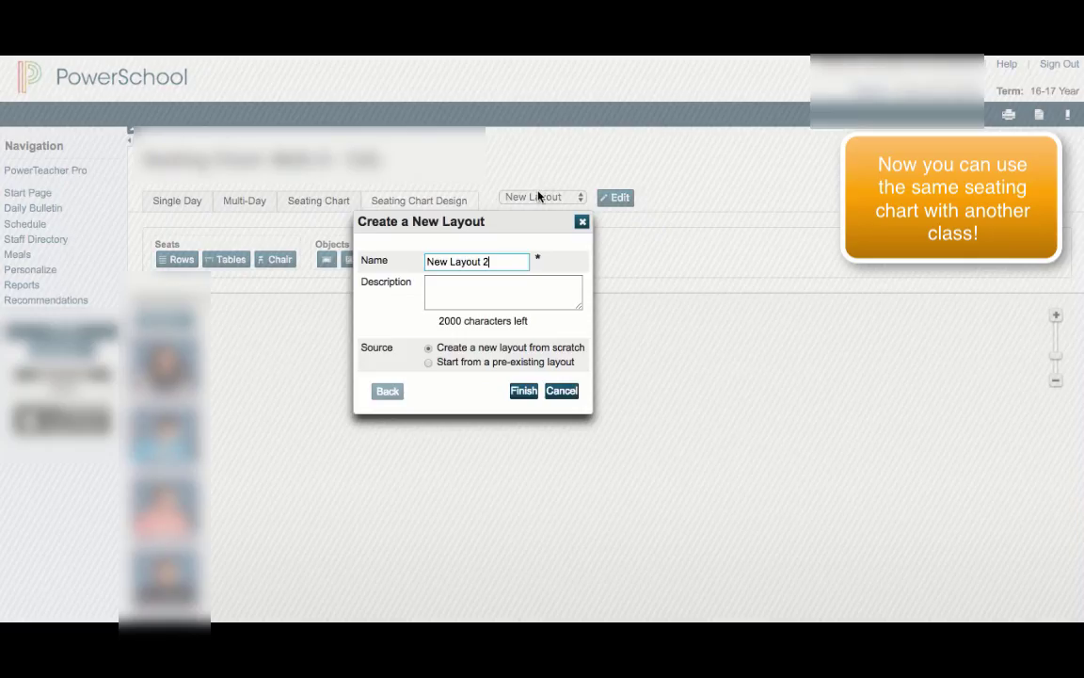
{"action": "left_click", "coordinate": [430, 363]}
{"action": "left_click", "coordinate": [523, 391]}
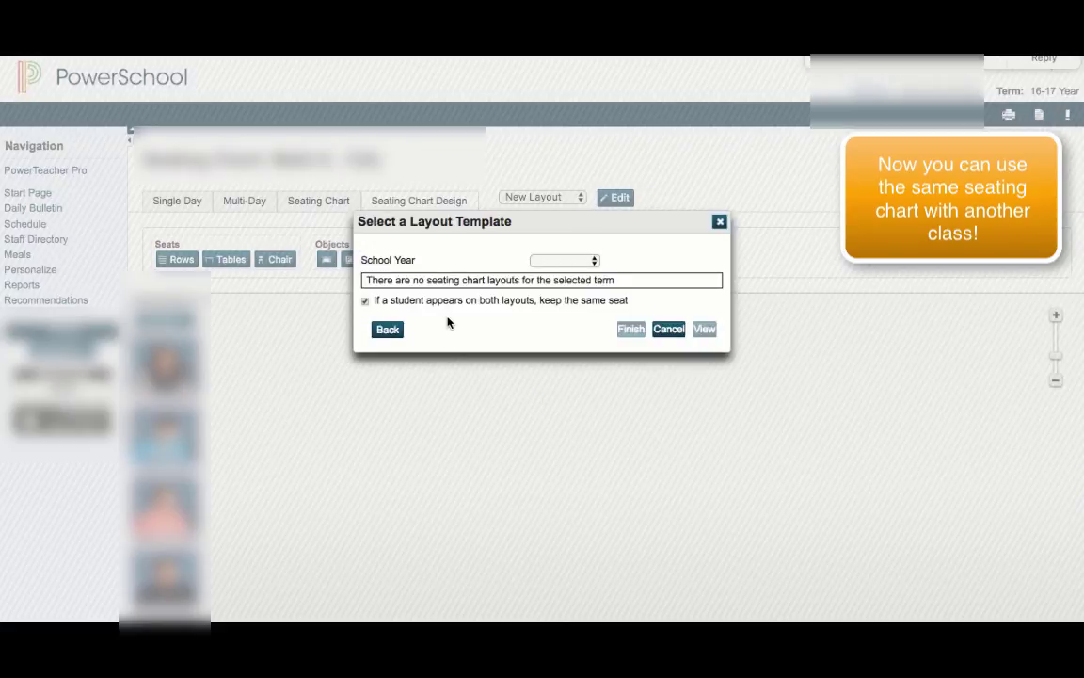
{"action": "left_click", "coordinate": [570, 262]}
{"action": "left_click", "coordinate": [565, 259]}
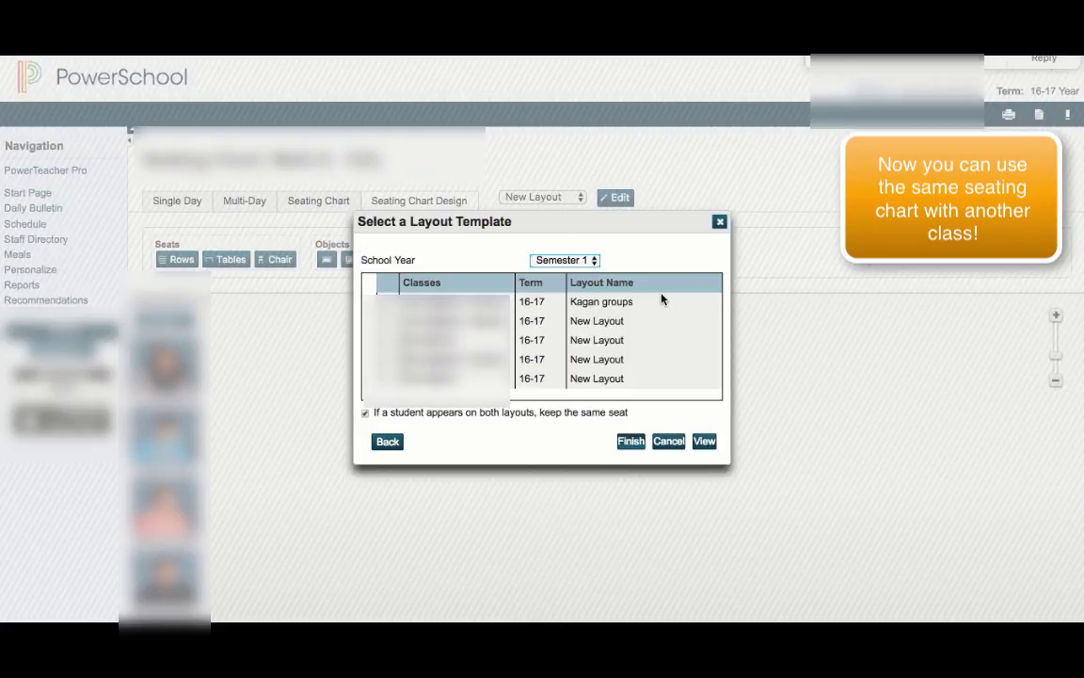
{"action": "left_click", "coordinate": [630, 446]}
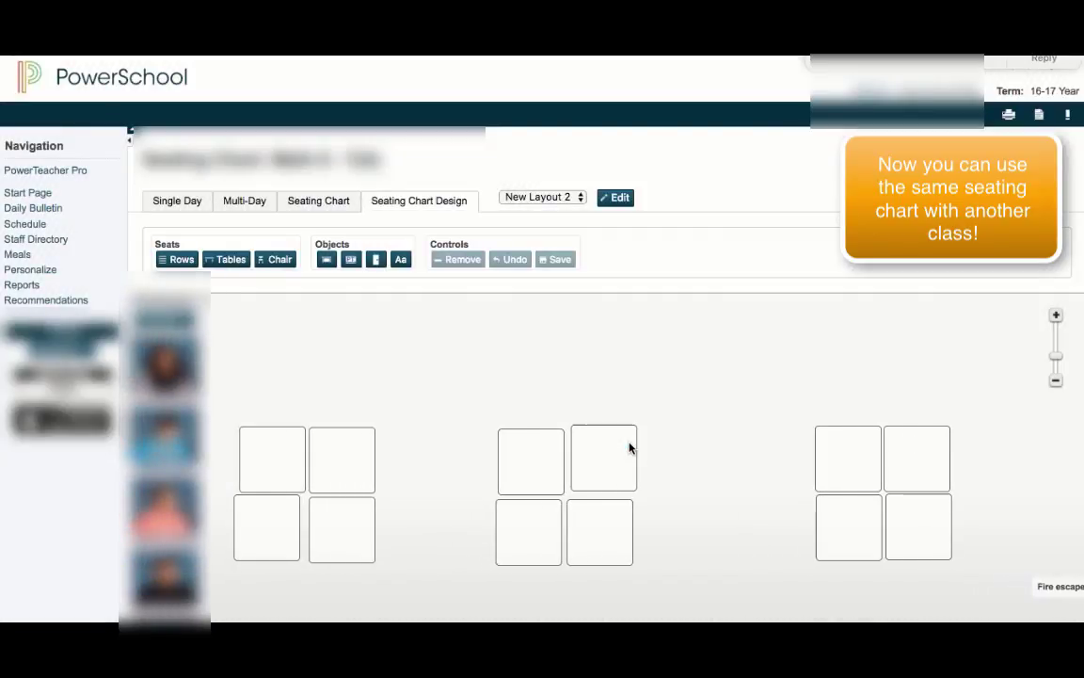